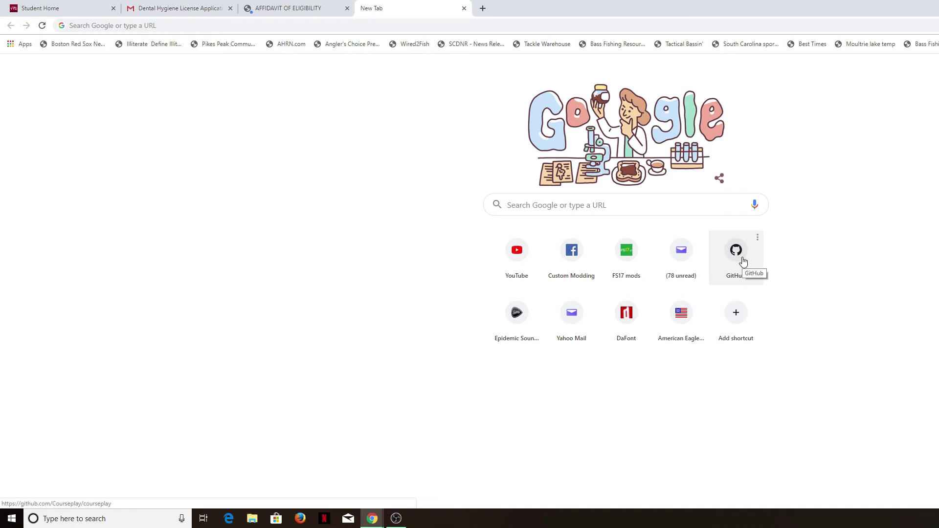
Download the Courseplay/courseplay GitHub repository as courseplay-master.zip and bring up File Explorer
left_click(743, 261)
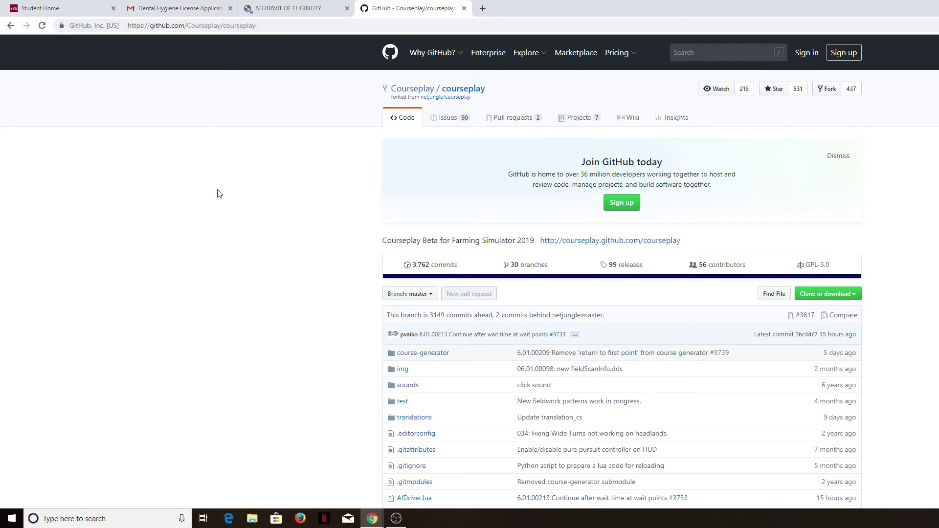
left_click(854, 296)
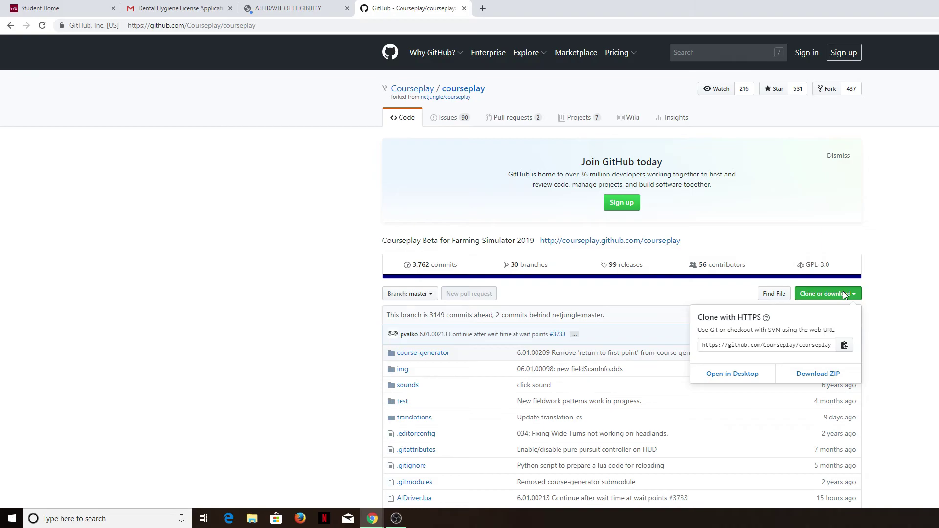
left_click(919, 294)
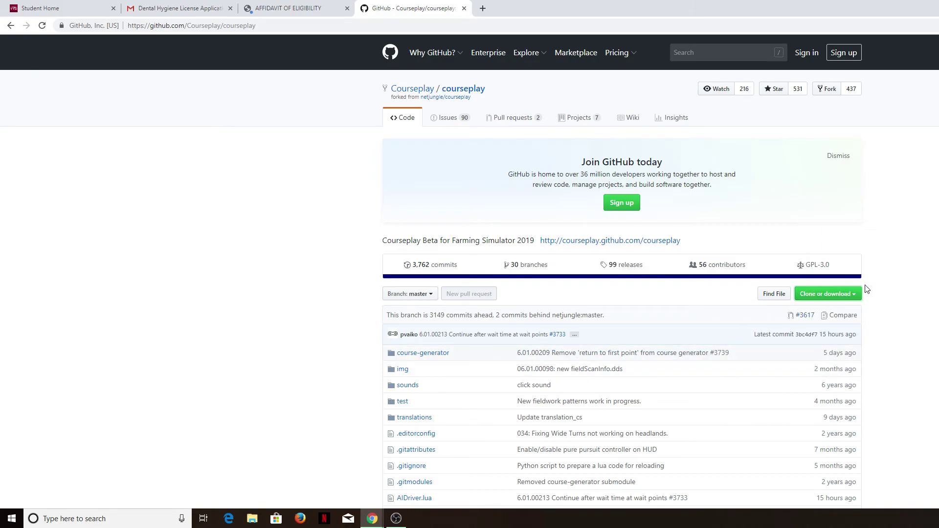
left_click(832, 294)
left_click(825, 375)
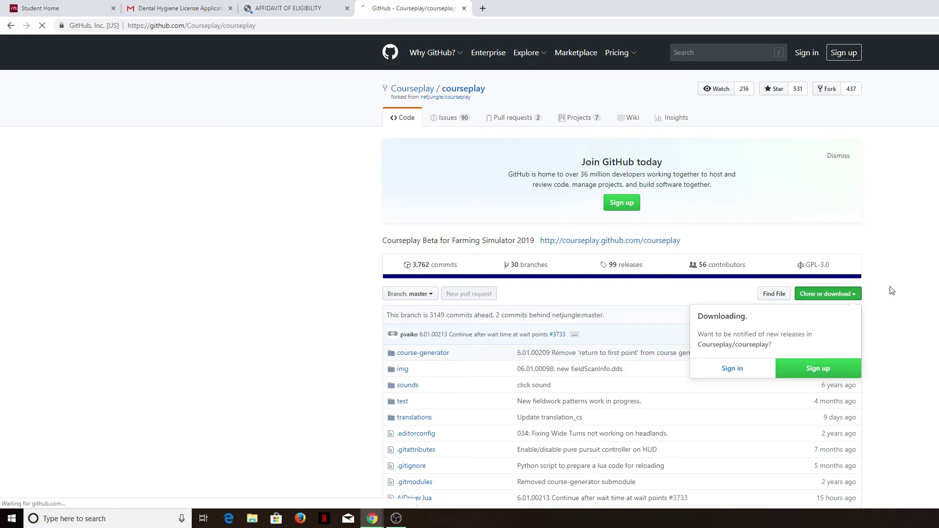
left_click(243, 524)
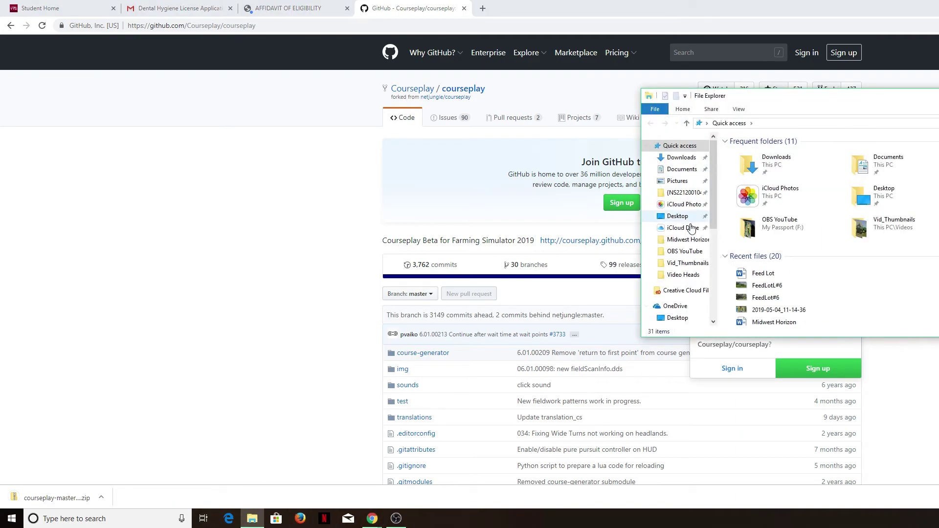
Extract the courseplay-master (1) archive in Downloads and open the extracted courseplay-master folder
left_click(682, 158)
left_click(782, 154)
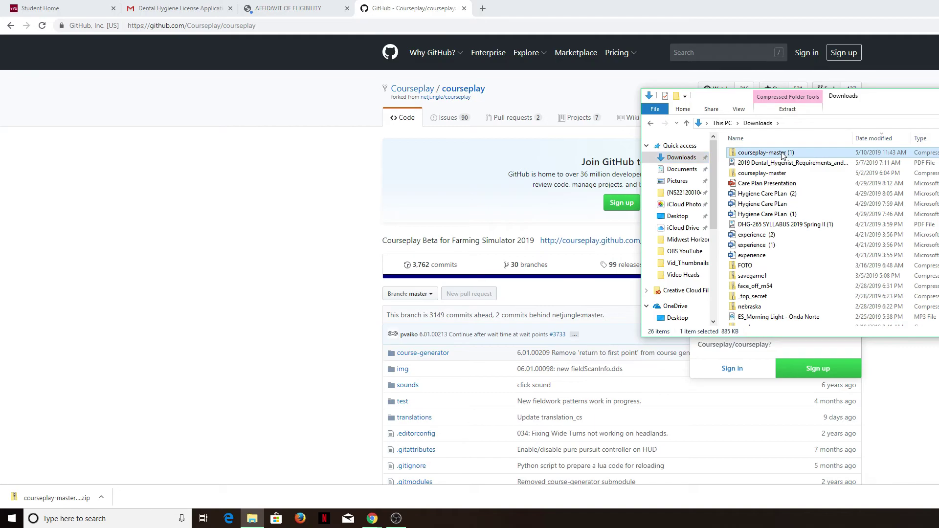
right_click(783, 153)
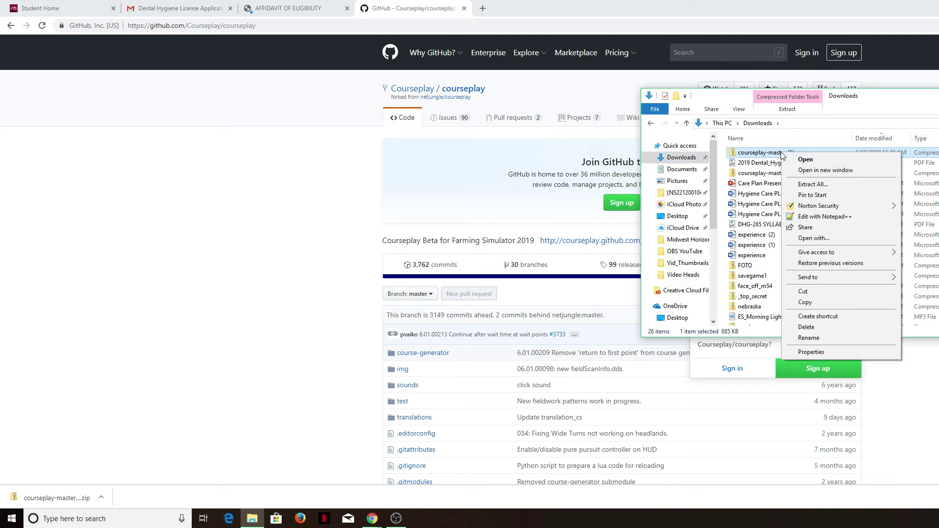
left_click(812, 184)
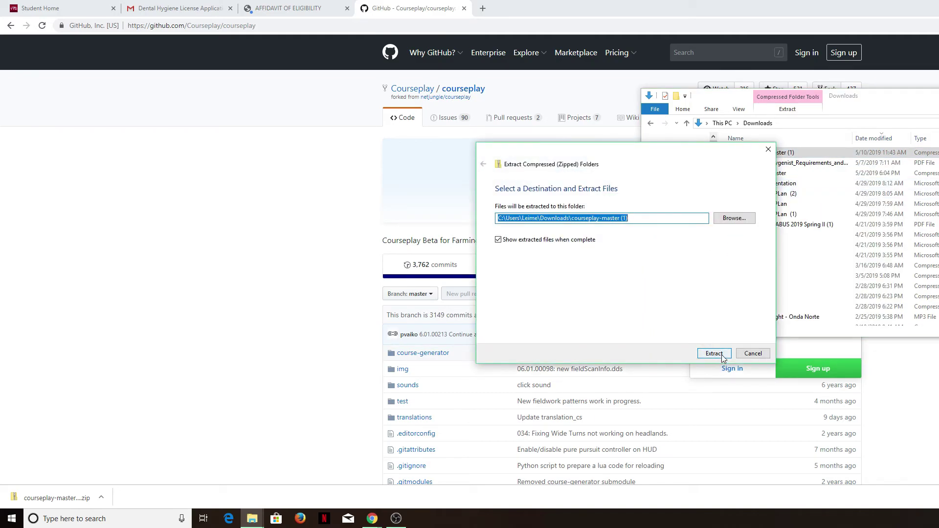
left_click(714, 354)
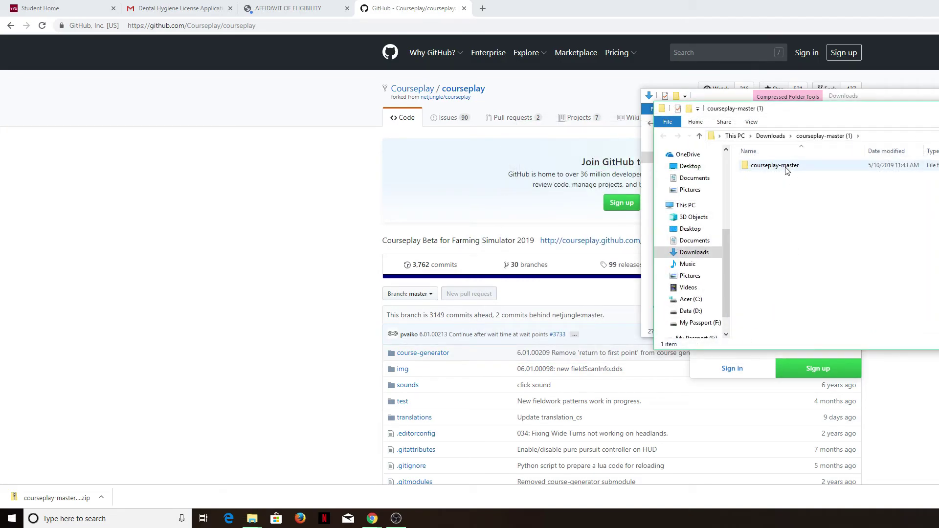
left_click(787, 169)
double_click(787, 169)
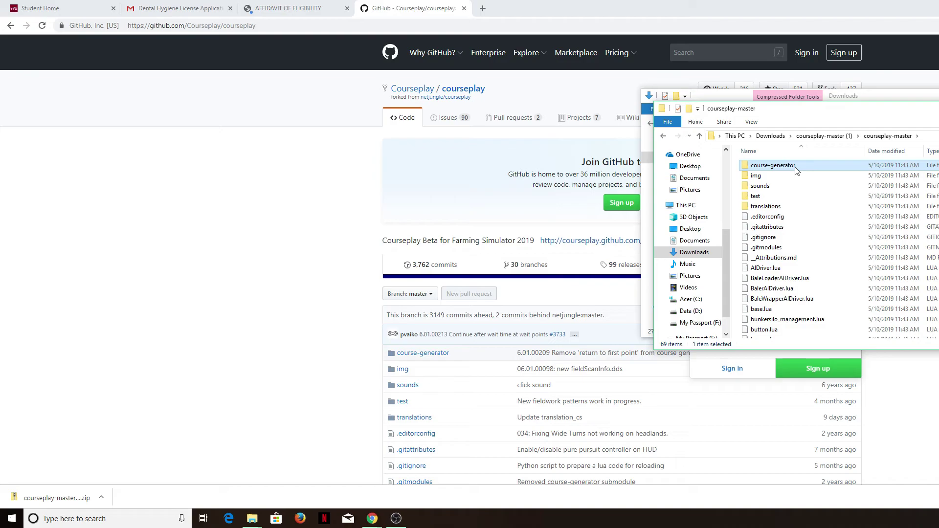
Compress all 69 files into a new zipped folder named FS19_Courseplay
key("shift+Down")
key("shift+Down")
key("shift+Down")
key("shift+Down")
key("shift+Down")
key("shift+Down")
key("shift+Down")
key("shift+Down")
key("shift+Down")
key("shift+Down")
key("shift+Down")
key("shift+Down")
key("shift+Down")
key("shift+Down")
key("shift+Down")
key("shift+Down")
key("shift+Down")
key("shift+Down")
key("shift+Down")
key("shift+Down")
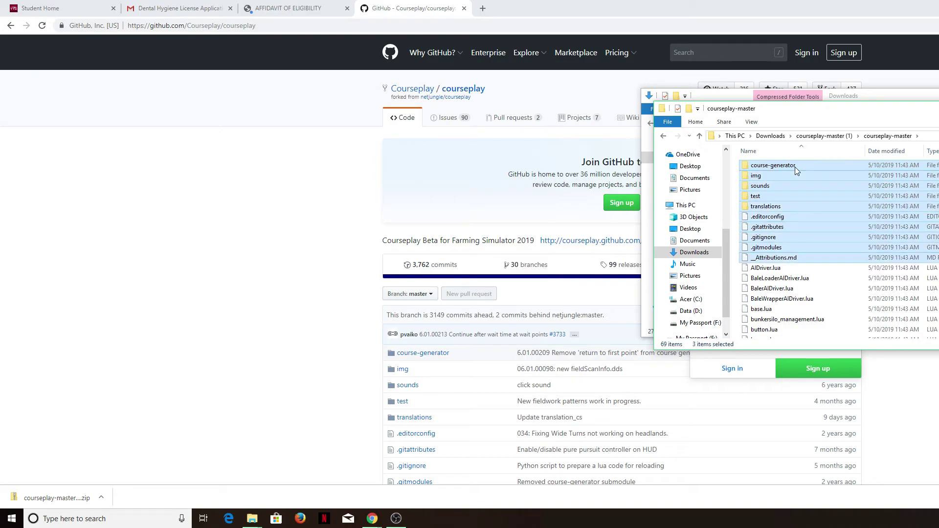
key("shift+Down")
key("shift+Down")
key("shift+Down")
key("shift+Down")
key("shift+Down")
key("shift+Down")
key("shift+Down")
key("shift+Down")
key("shift+Down")
key("shift+Down")
key("shift+Down")
key("shift+Down")
key("shift+Down")
key("shift+Down")
key("shift+Down")
key("shift+Down")
key("shift+Down")
key("shift+Down")
key("shift+Down")
key("shift+Down")
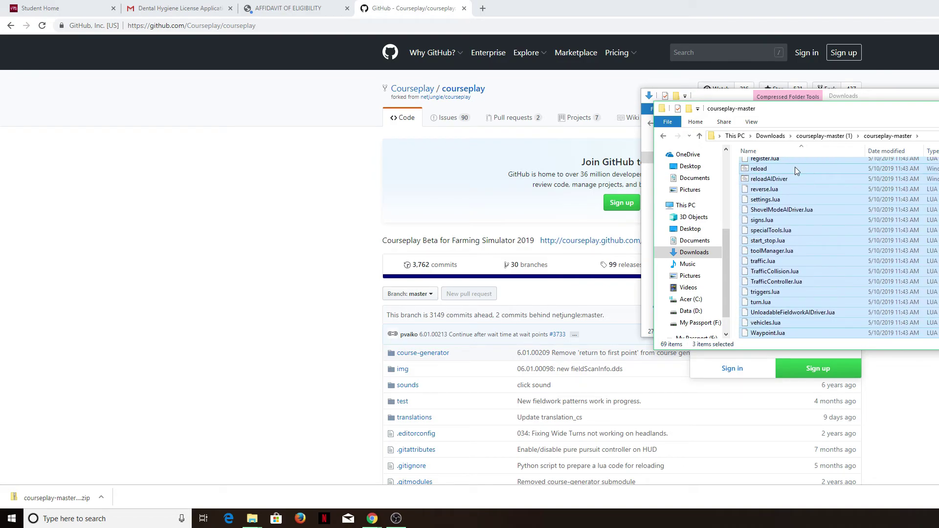
right_click(832, 207)
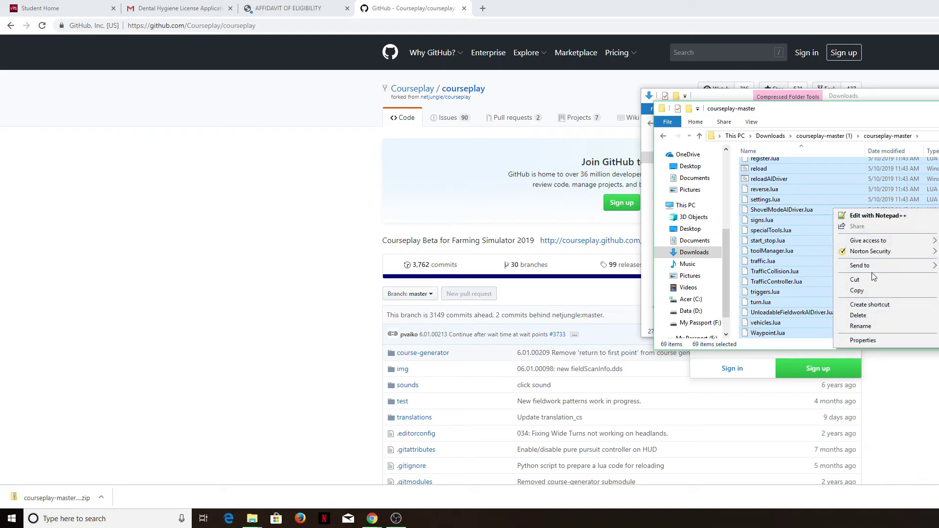
mouse_move(862, 266)
left_click(803, 277)
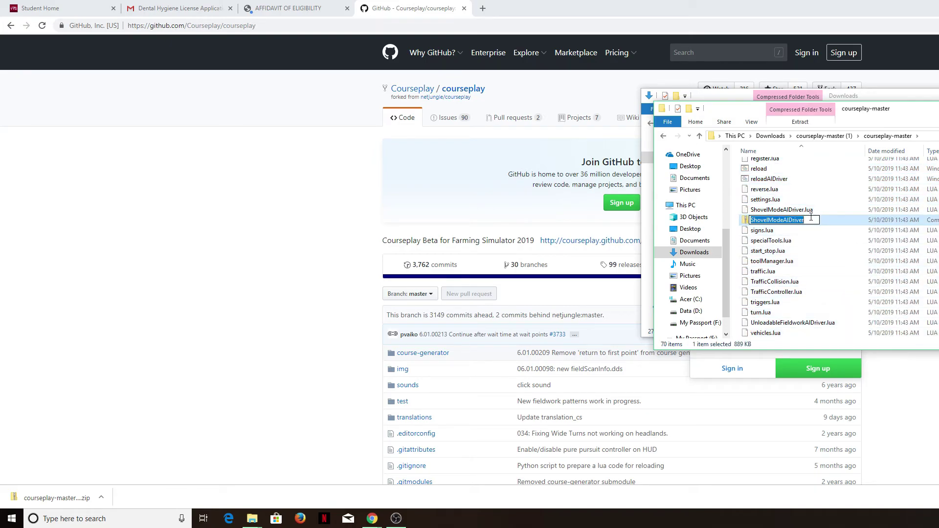
type("F")
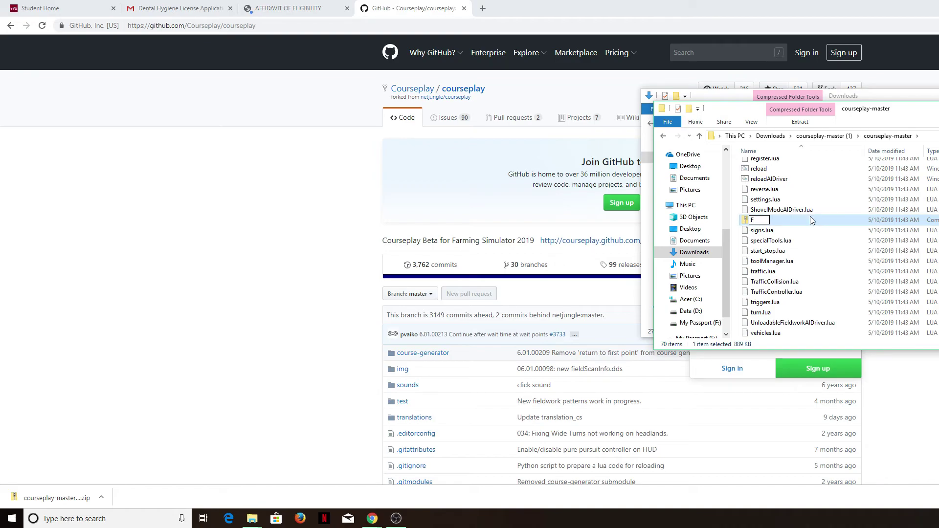
type("S19_COurse")
key("BackSpace")
key("BackSpace")
key("BackSpace")
key("BackSpace")
key("BackSpace")
type("ourseplay")
left_click(828, 230)
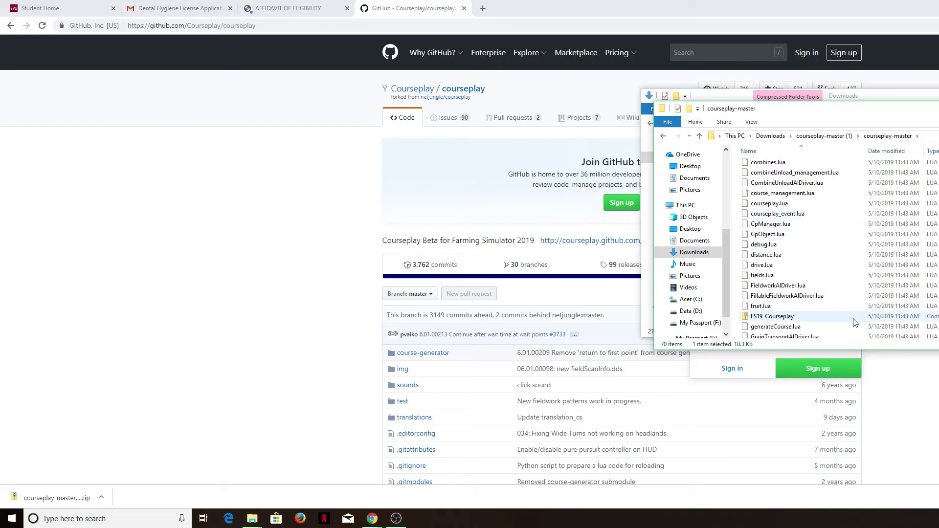
Cut FS19_Courseplay.zip into Documents\My Games\FarmingSimulator2019\mods, replacing the existing copy
left_click(841, 319)
right_click(829, 319)
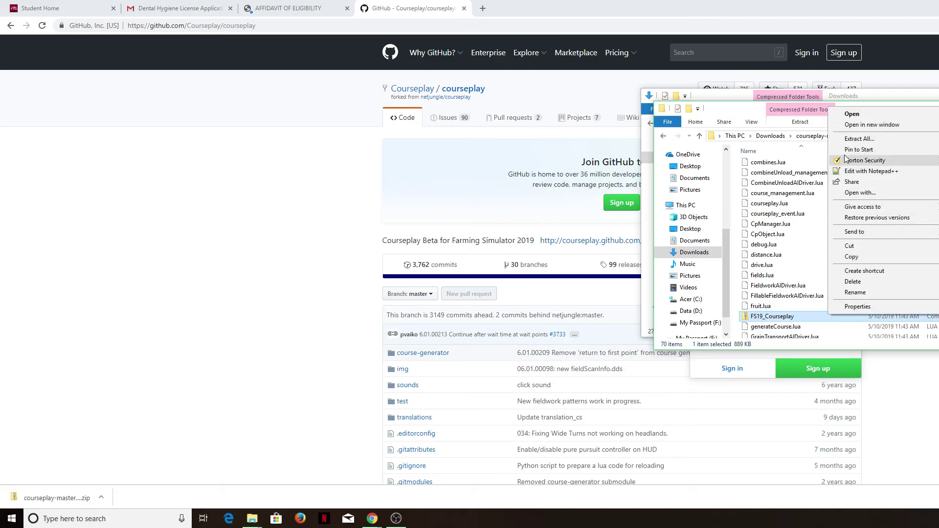
left_click(876, 246)
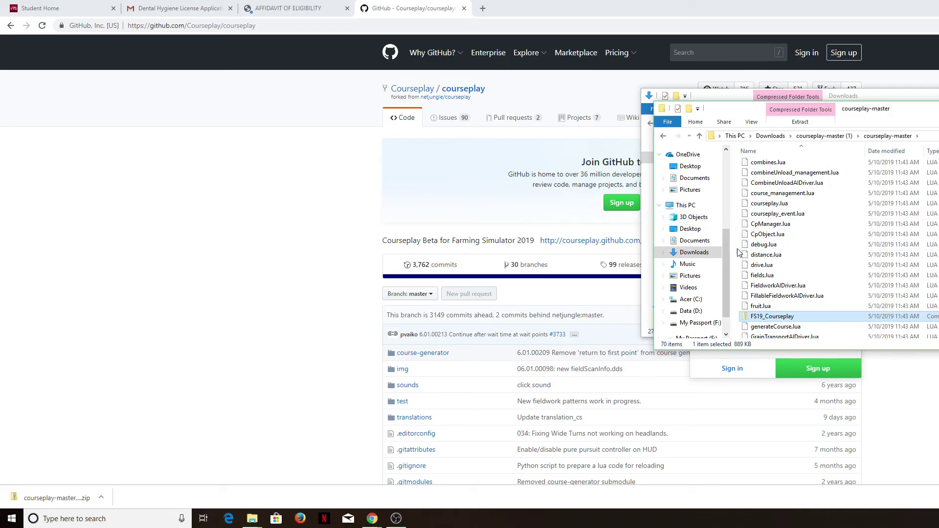
left_click_drag(726, 242, 724, 172)
scroll(724, 172, "up", 1)
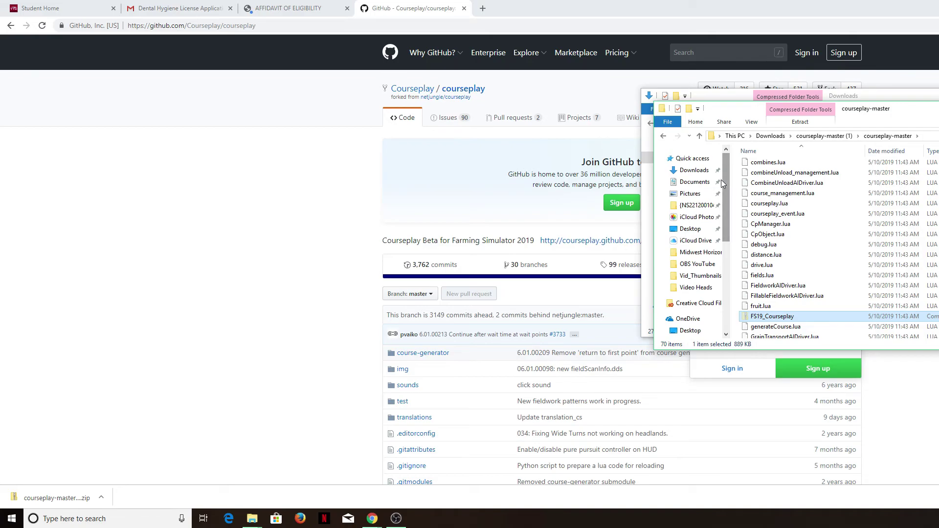
left_click(698, 188)
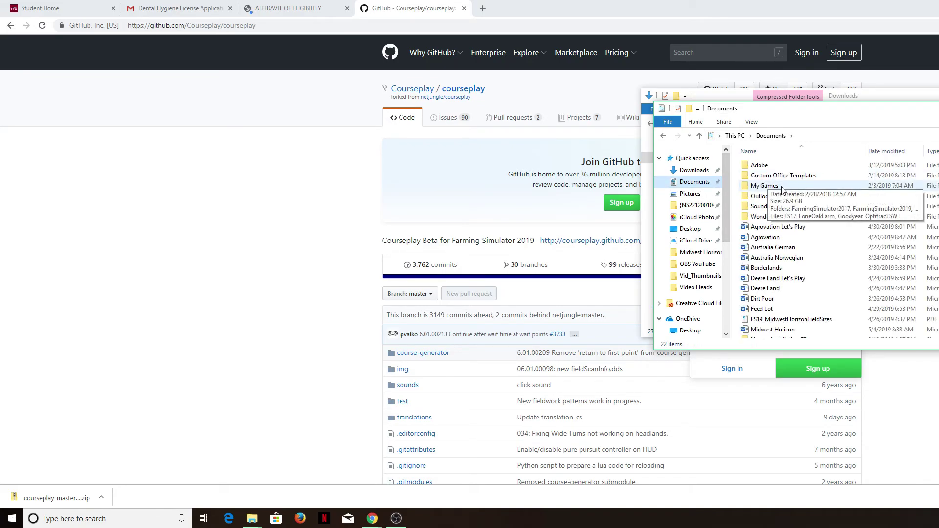
double_click(789, 183)
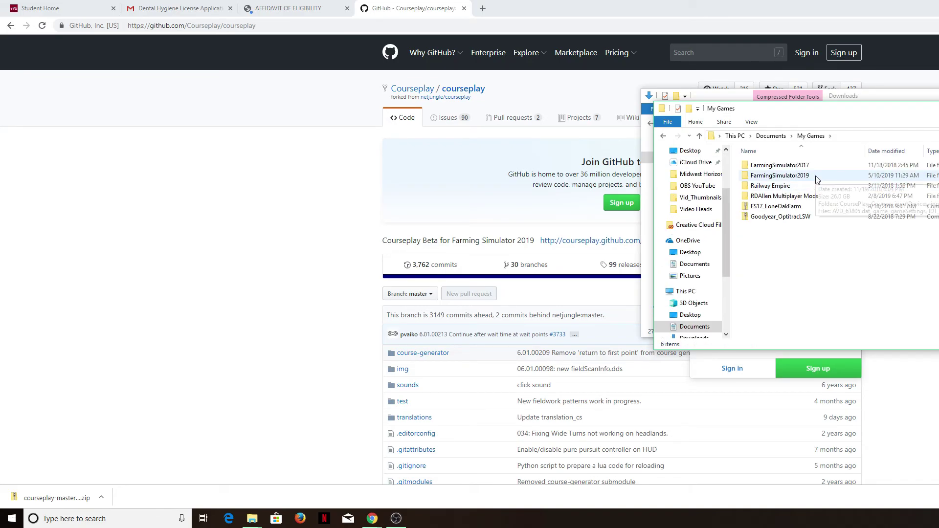
double_click(783, 176)
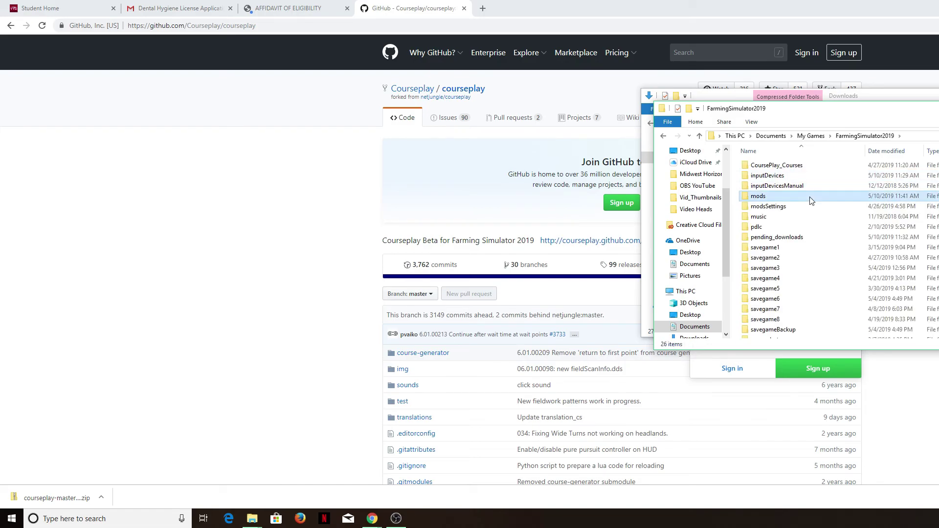
double_click(760, 196)
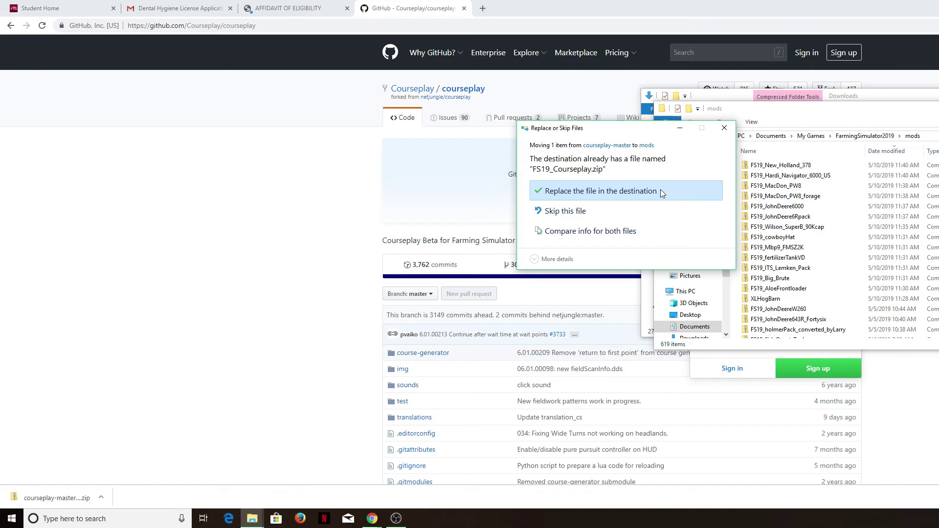
left_click(661, 190)
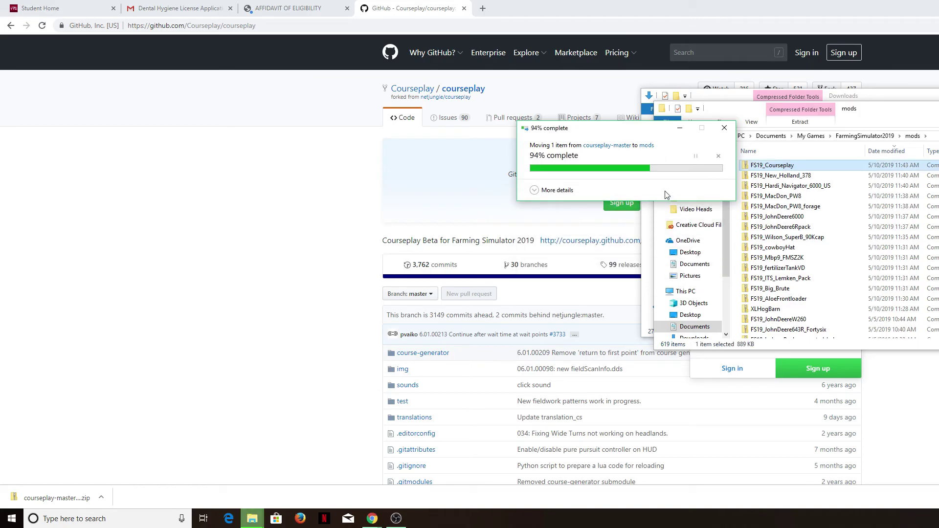
key("alt+F4")
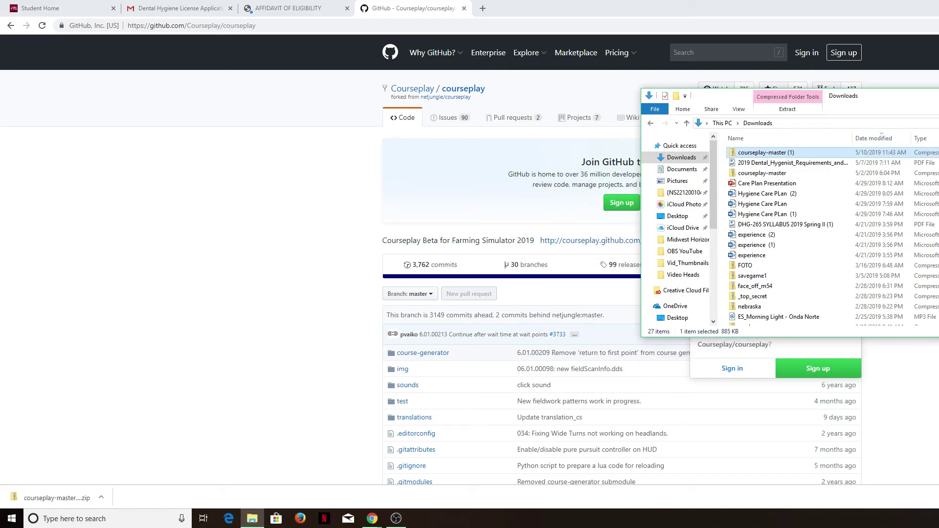
Close the Downloads window and start New Woodshire with Courseplay Six 6.01.00213 enabled
key("alt+F4")
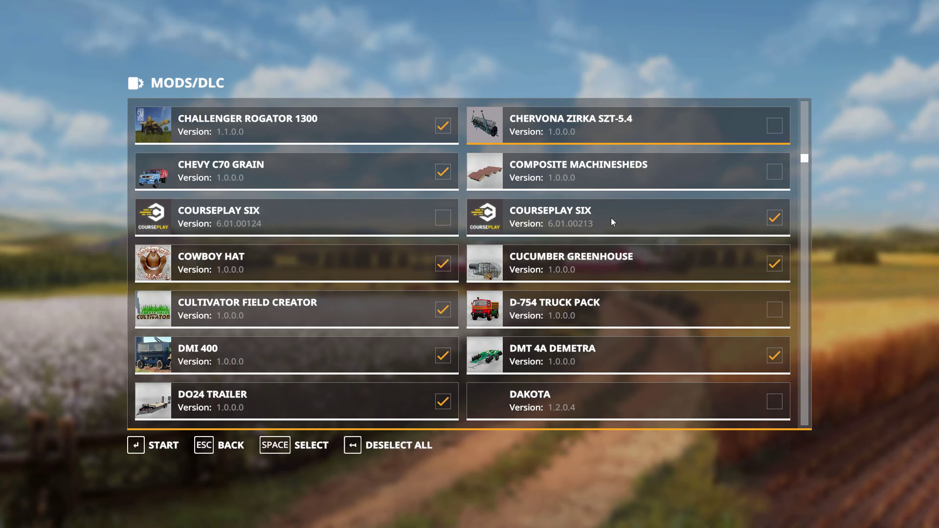
left_click(160, 444)
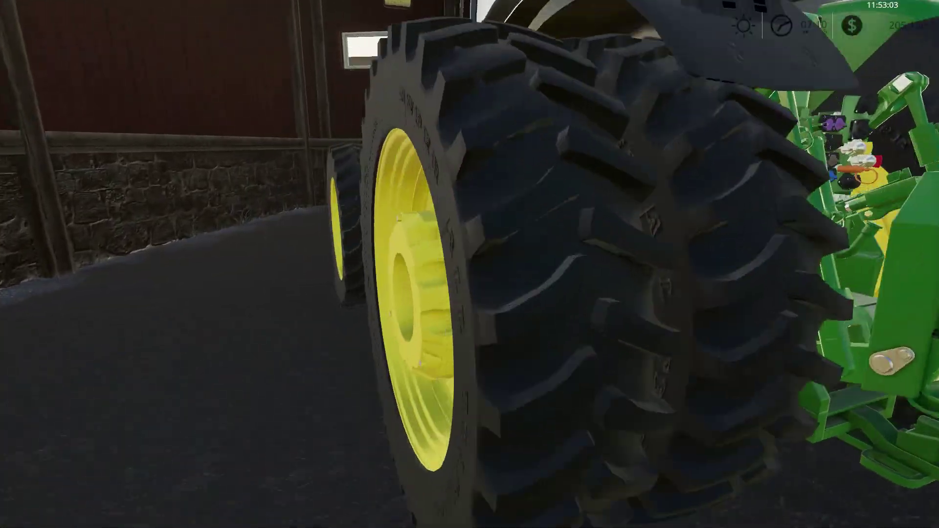
Open the Courseplay HUD on the tractor and switch to course generation mode
scroll(470, 264, "down", 5)
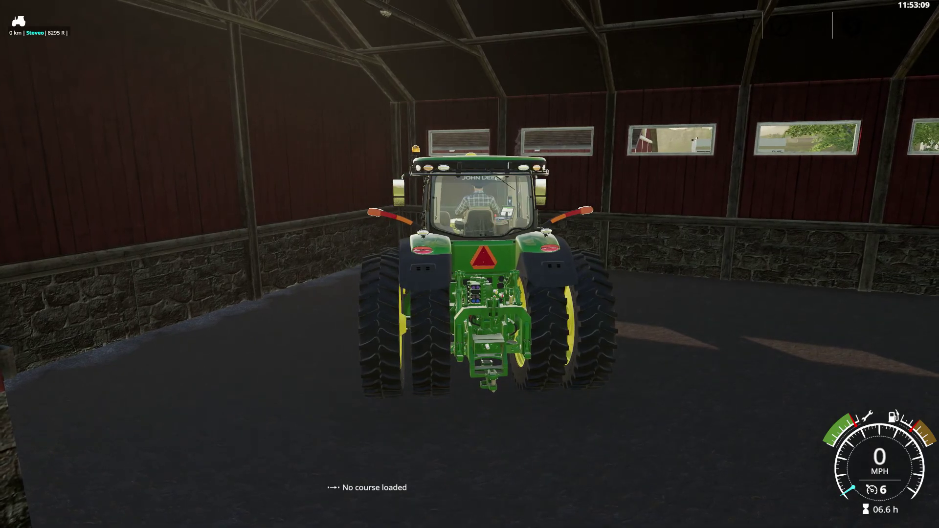
right_click(110, 477)
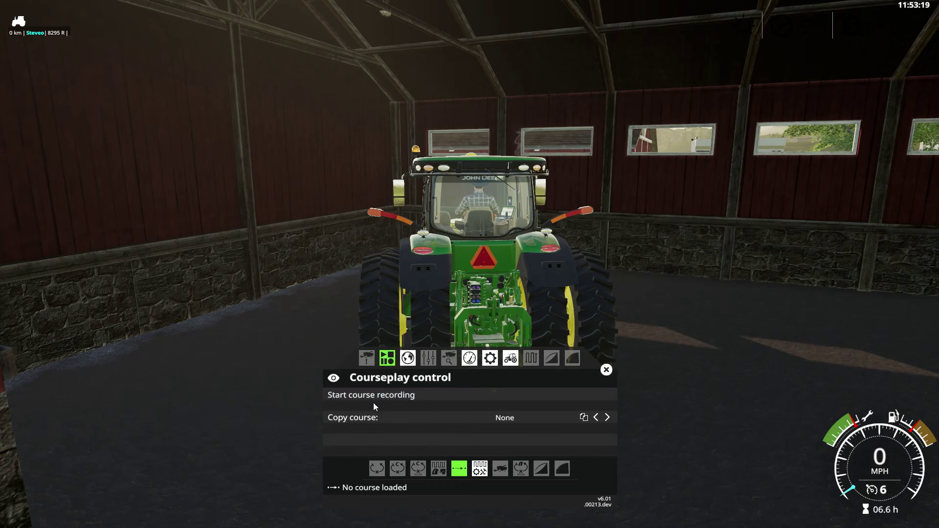
left_click(480, 470)
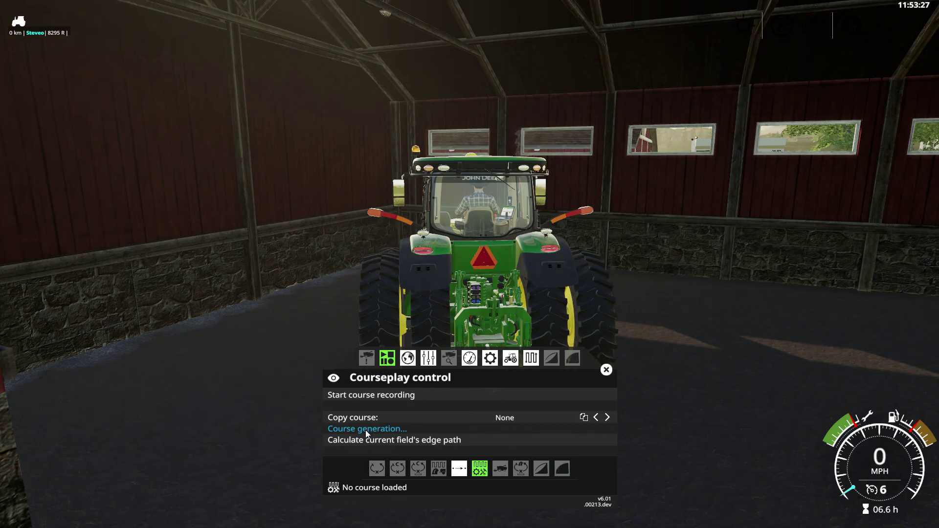
Browse the Manage courses, vehicle settings, Speed limits, Settings and general driving settings pages
left_click(409, 361)
left_click(427, 362)
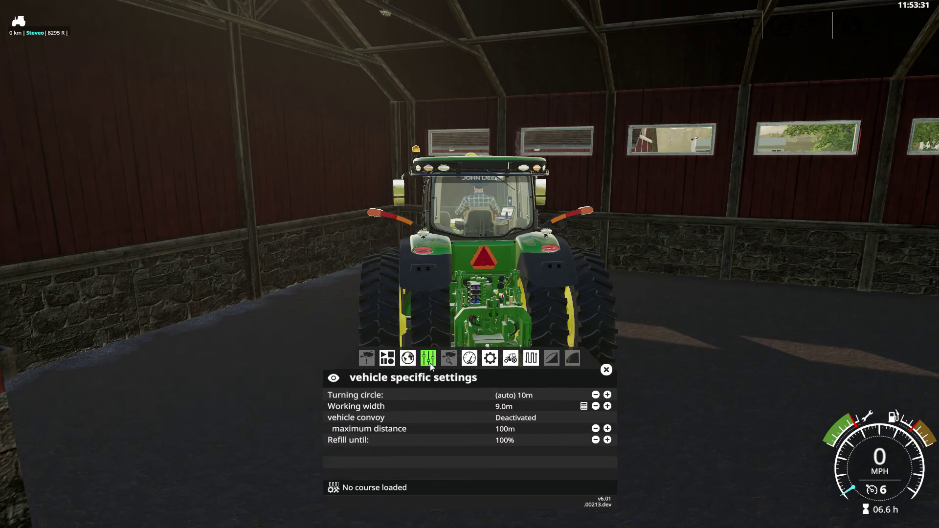
left_click(469, 360)
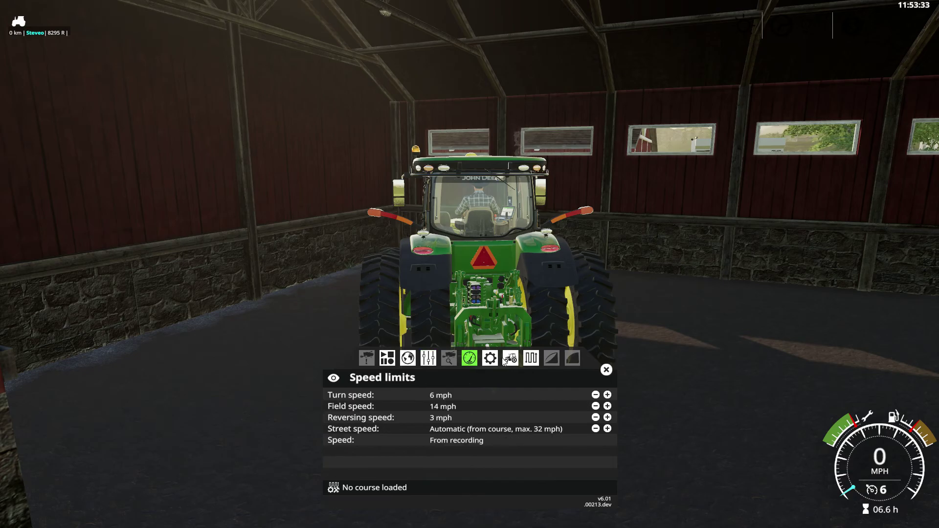
left_click(496, 360)
left_click(513, 357)
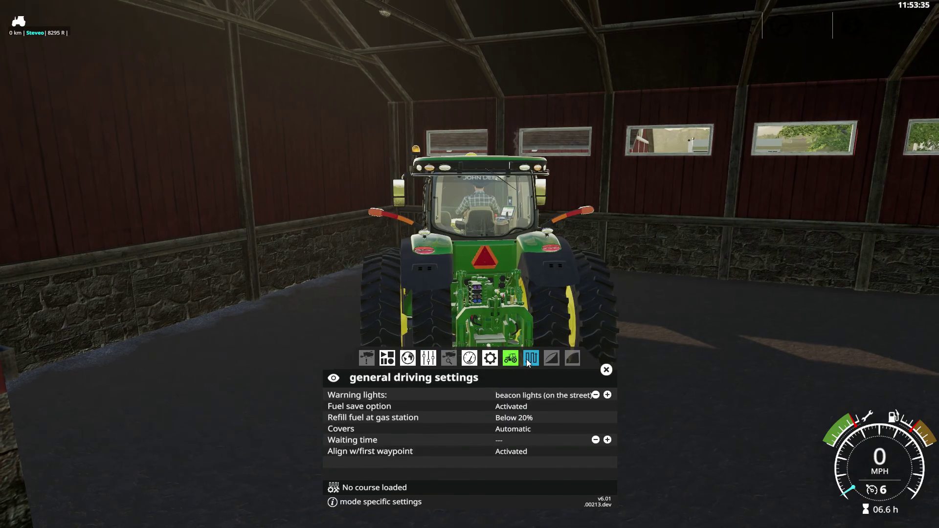